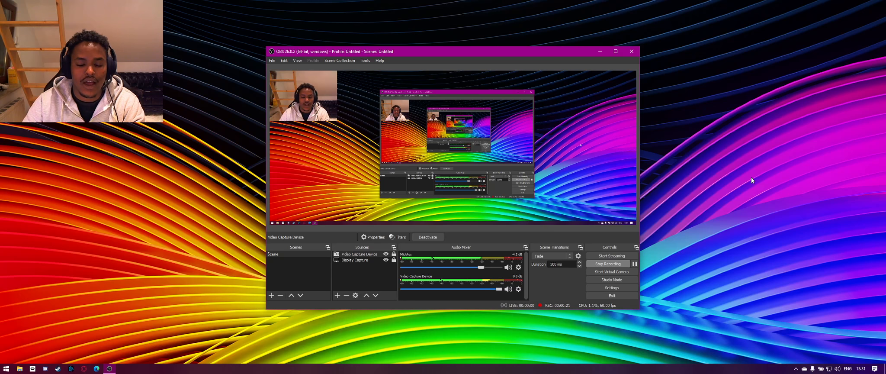
- Switch to the Opera GX browser and search Google for "obs studio"
click(599, 52)
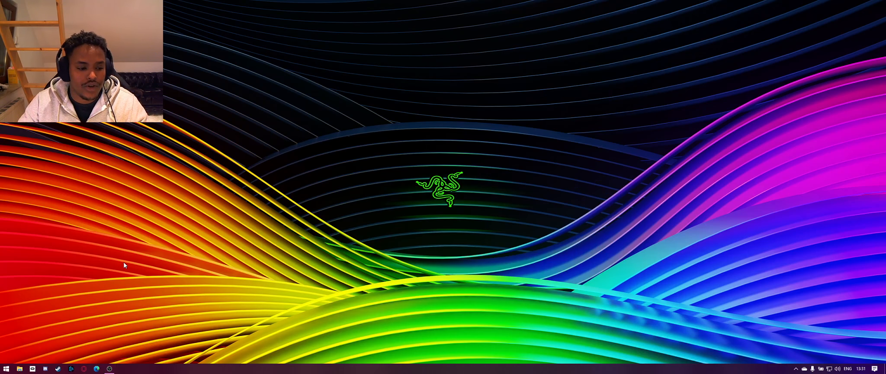
click(84, 368)
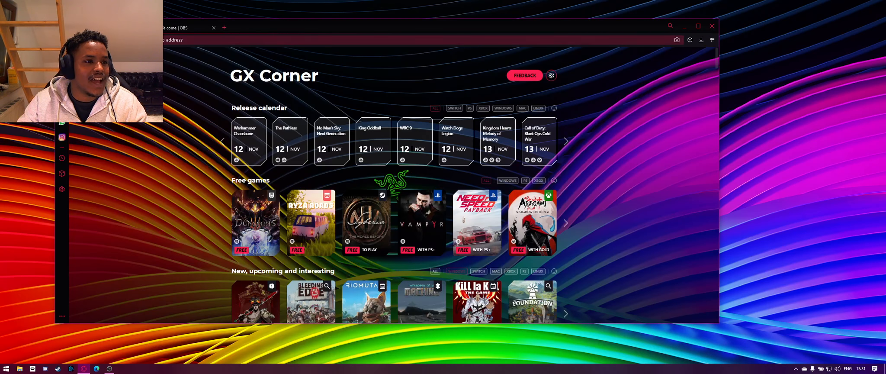
click(170, 40)
text(w)
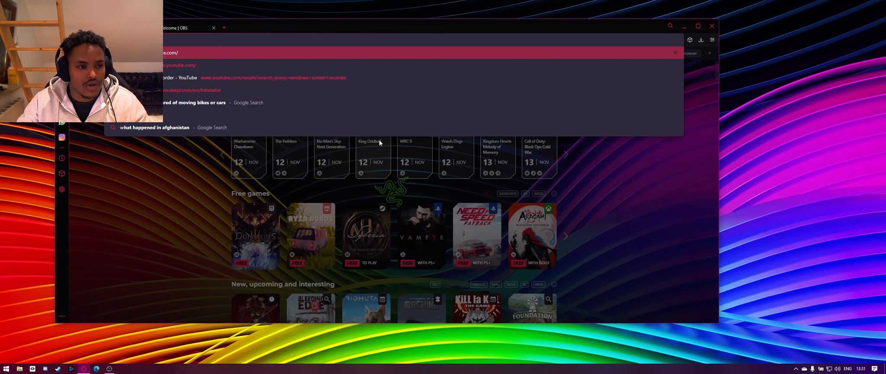
key(Return)
click(363, 153)
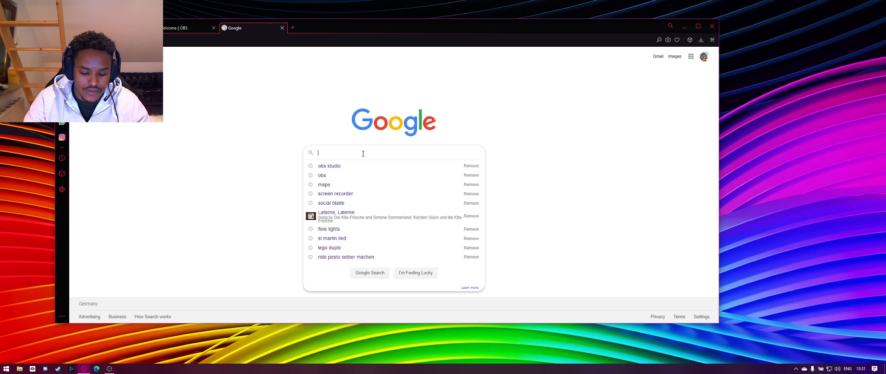
text(obs studio)
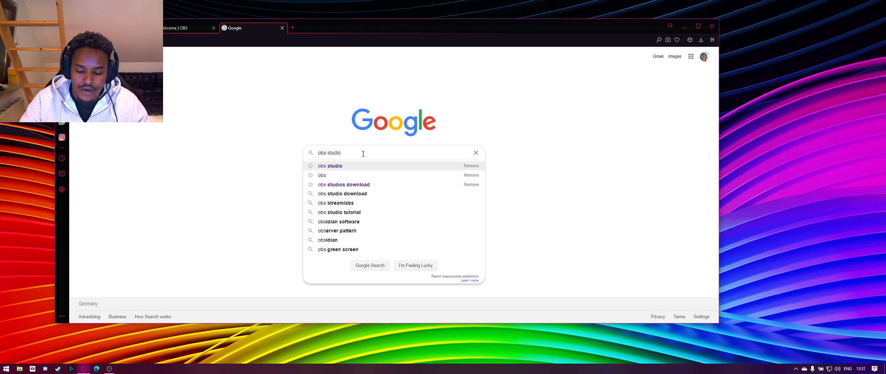
key(Return)
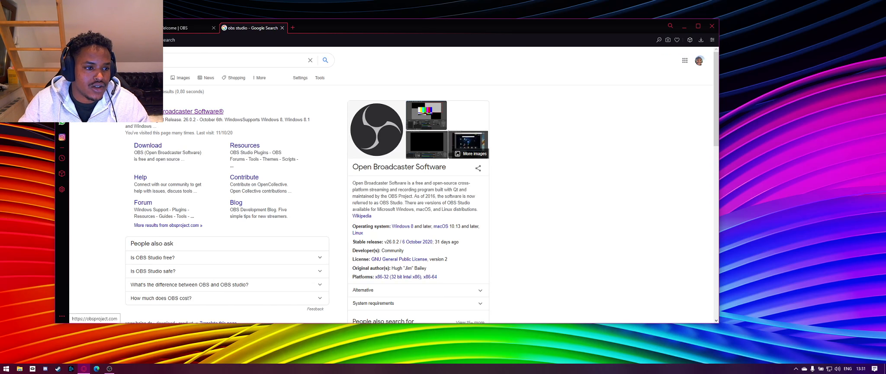
- Open the OBS project website and save the Windows installer OBS-Studio-26.0.2-Full-Installer-x64 to the Downloads folder
click(164, 113)
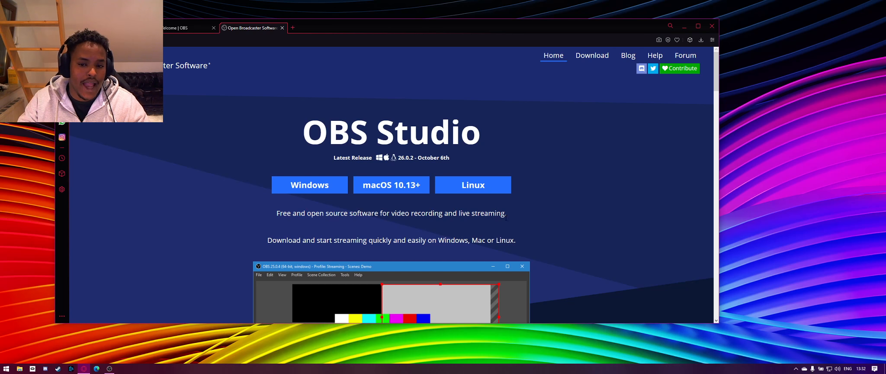
click(326, 187)
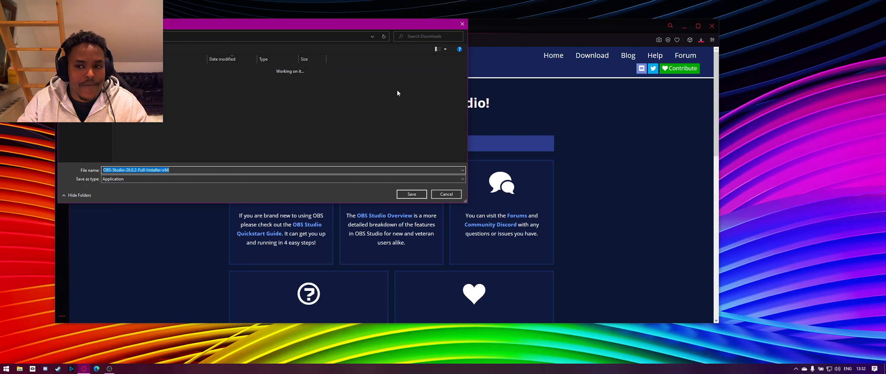
click(423, 192)
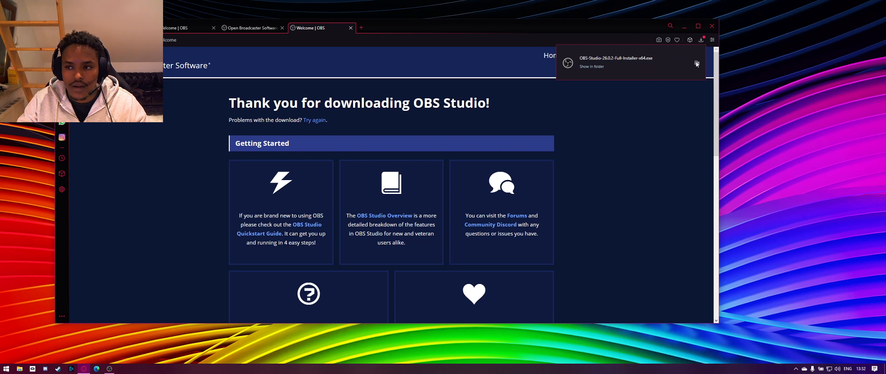
- Try to run the downloaded OBS Studio 26.0.2 installer from the Downloads folder and cancel the setup
click(696, 64)
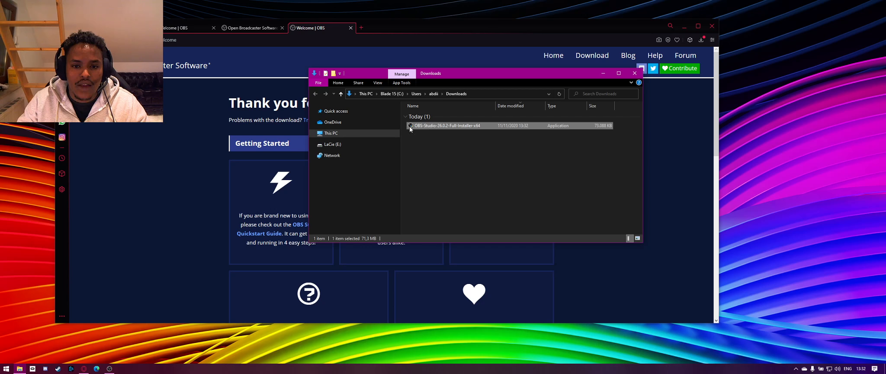
click(684, 26)
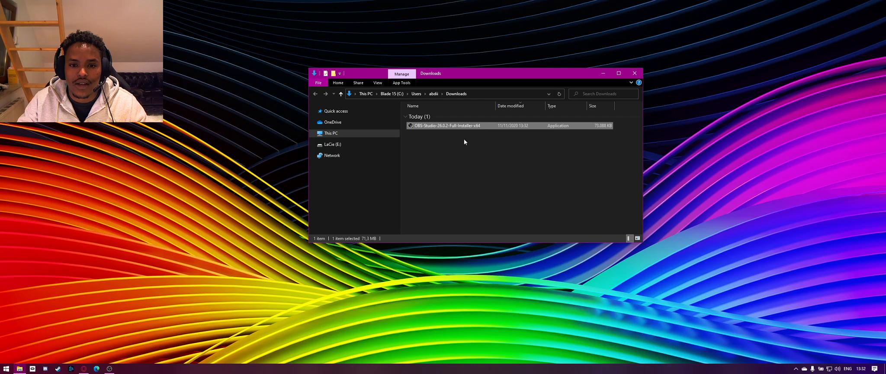
click(428, 140)
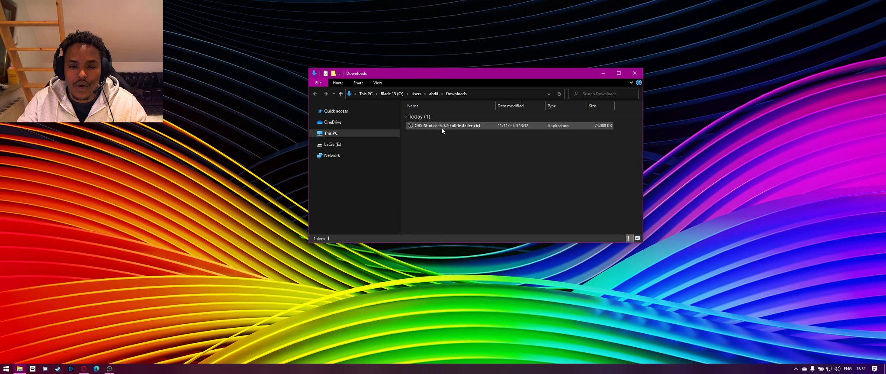
double_click(442, 127)
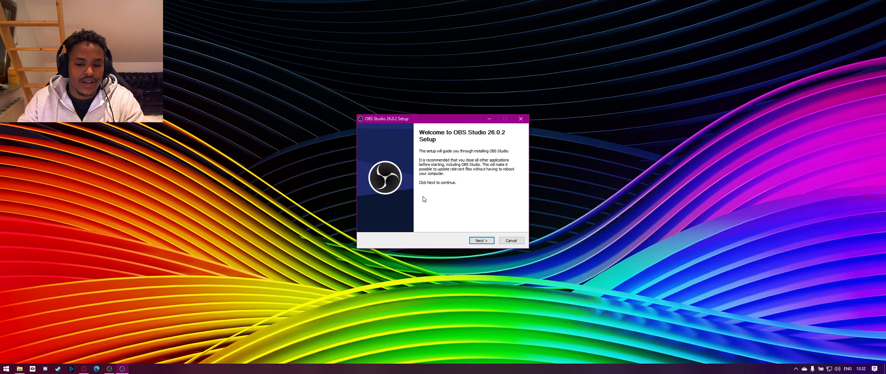
click(483, 242)
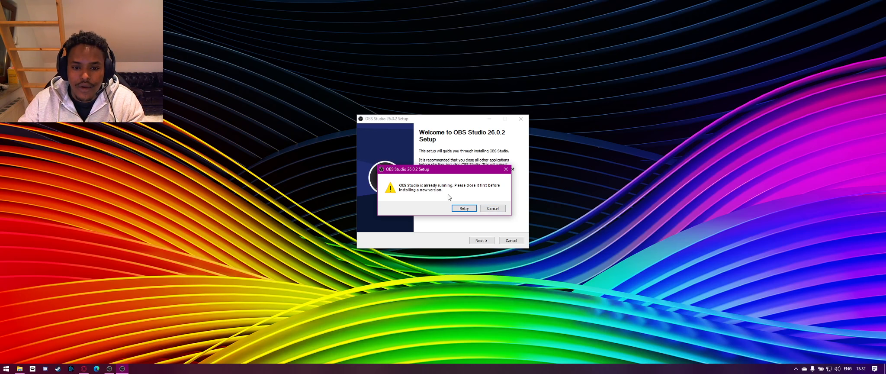
click(493, 209)
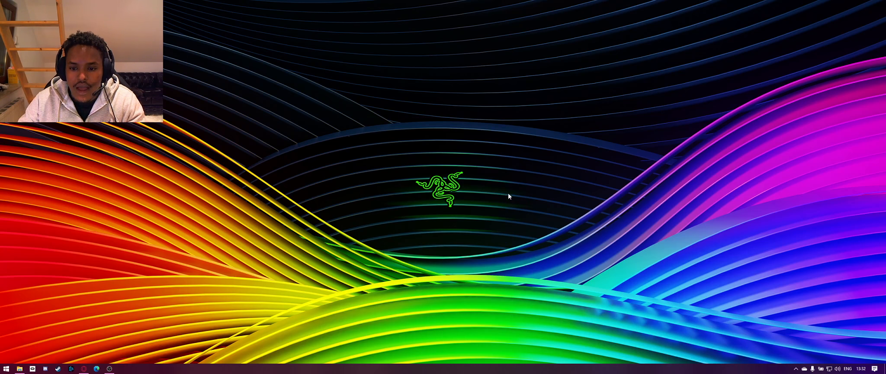
- Switch to OBS Studio and start adding a new scene, cancelling at the scene name prompt
click(110, 368)
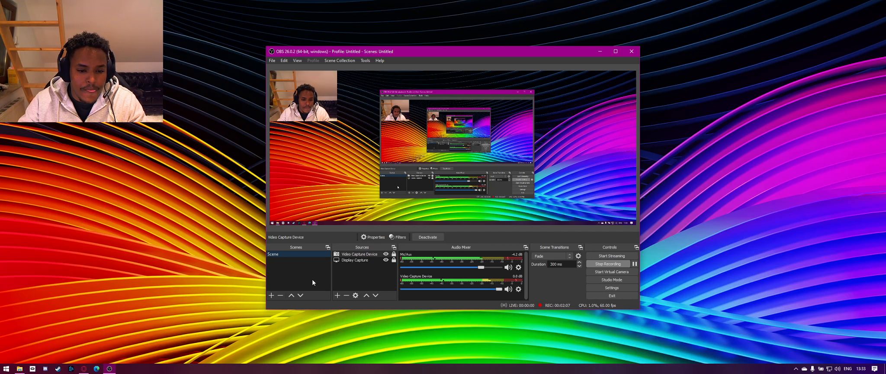
click(298, 254)
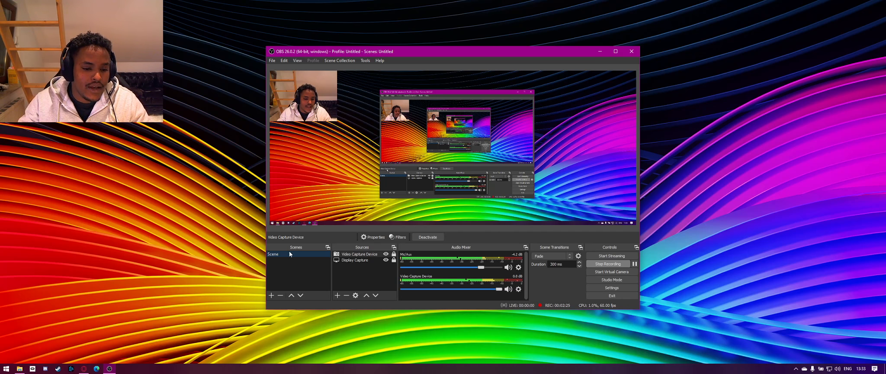
click(272, 295)
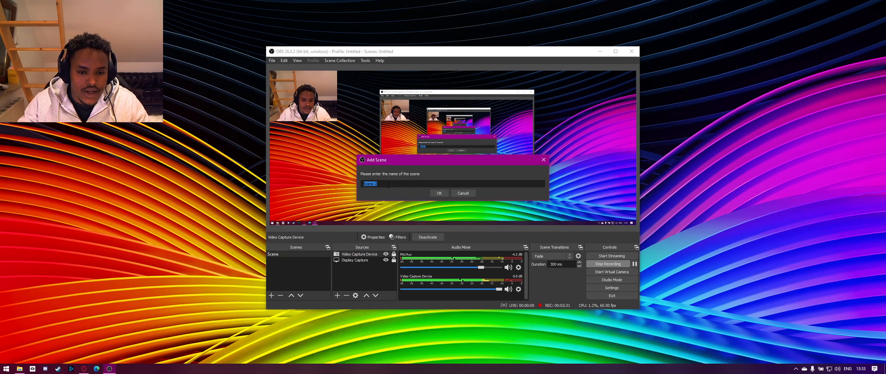
click(463, 193)
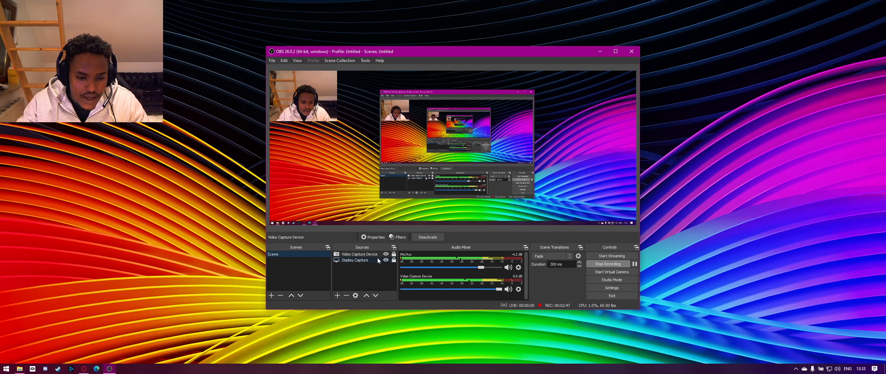
- Add a new Display Capture source named "Screen Recorder" to the scene, capturing Display 1
click(360, 261)
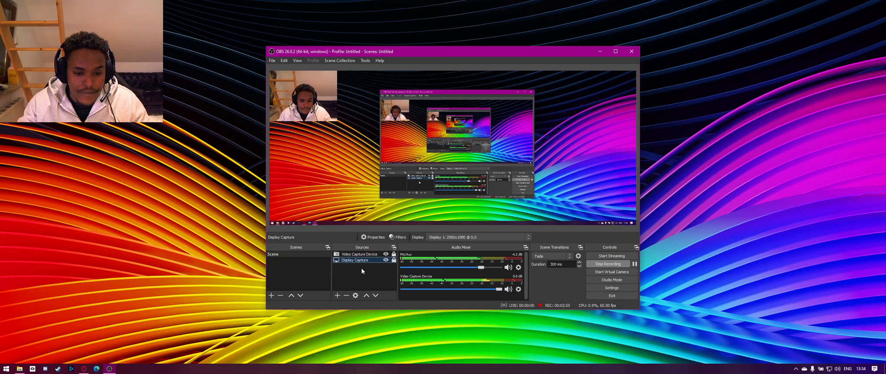
click(359, 255)
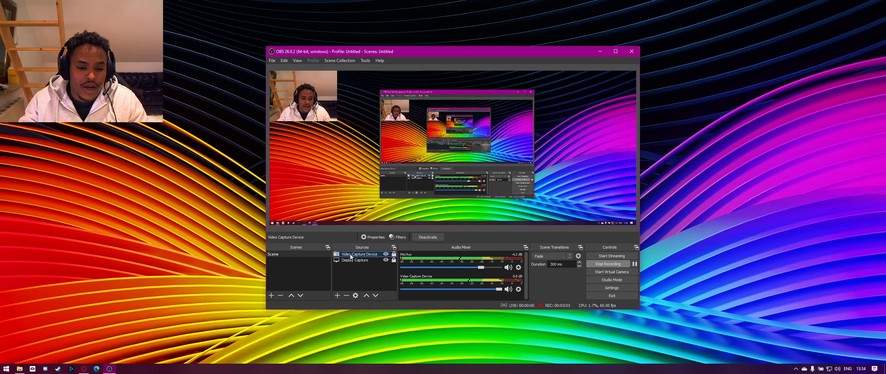
click(337, 296)
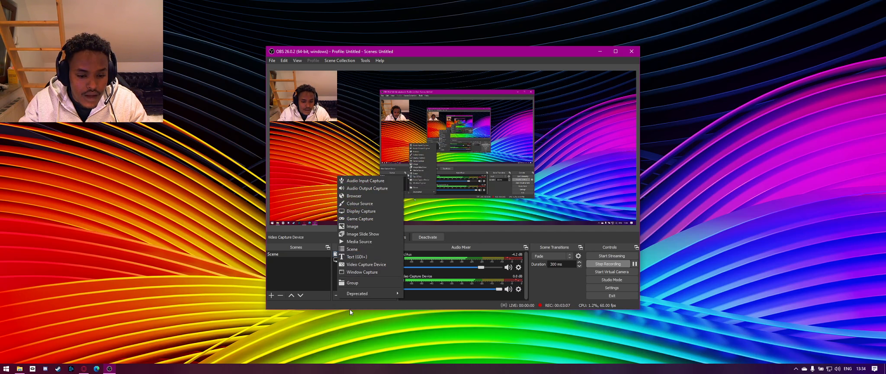
click(369, 212)
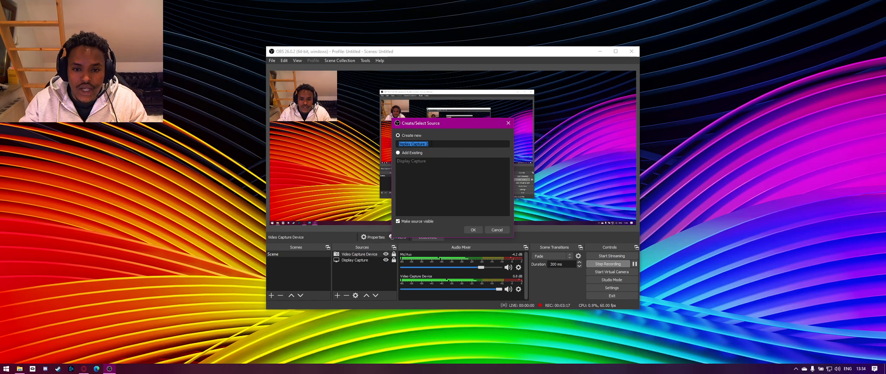
key(BackSpace)
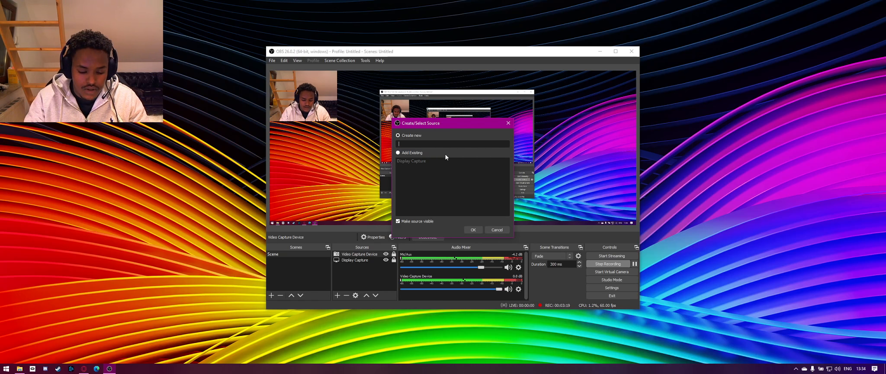
text(Screen R)
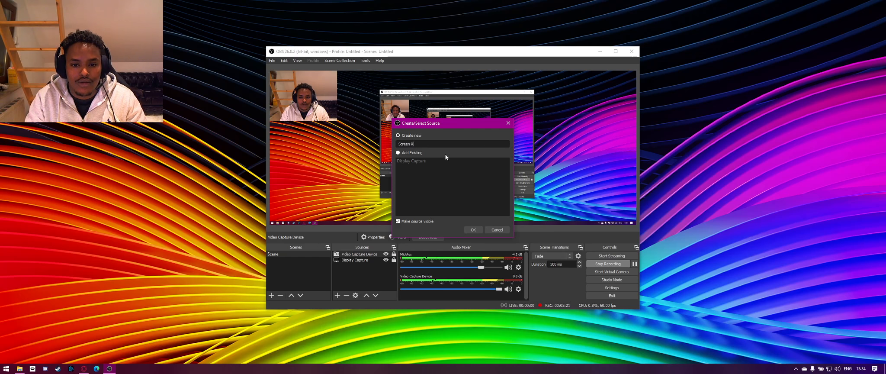
text(ecorder)
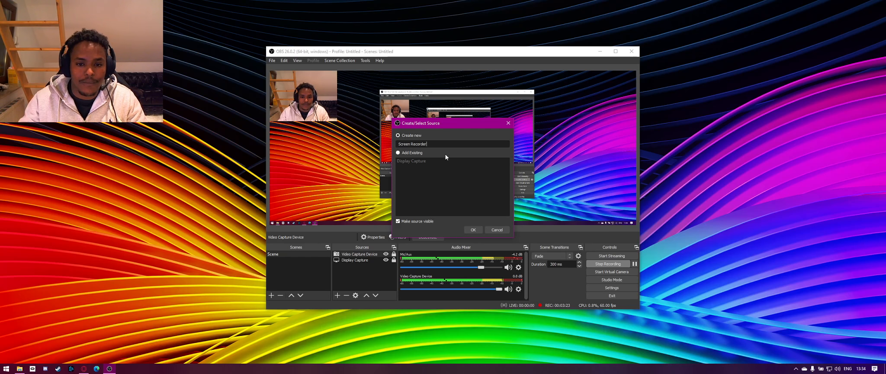
click(478, 230)
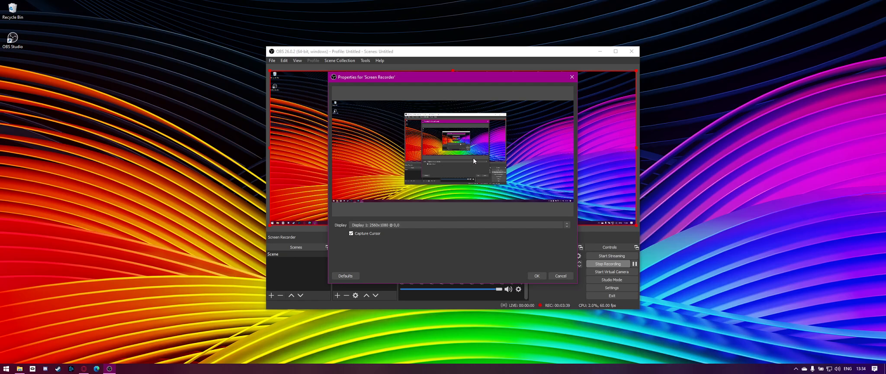
click(351, 234)
click(535, 277)
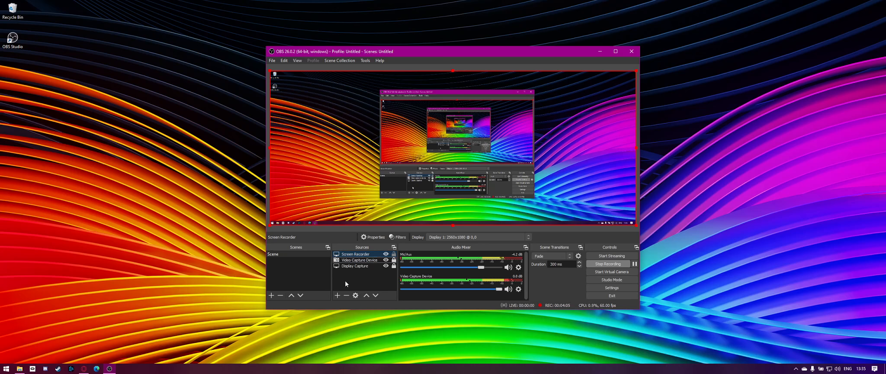
- Add a new Video Capture Device source with the suggested name and dismiss its properties
click(364, 260)
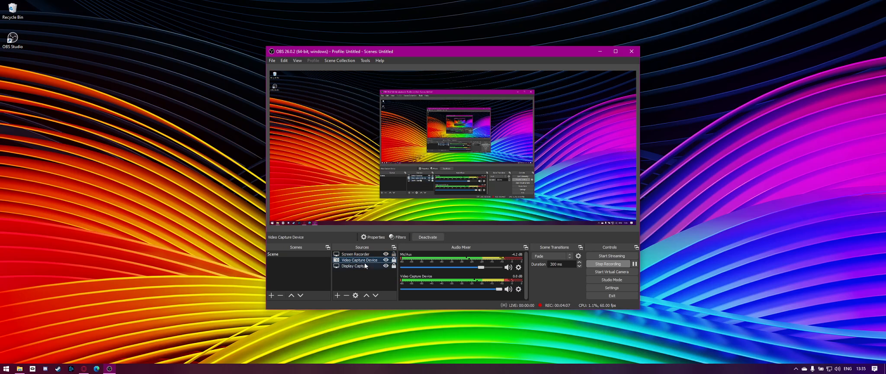
click(347, 266)
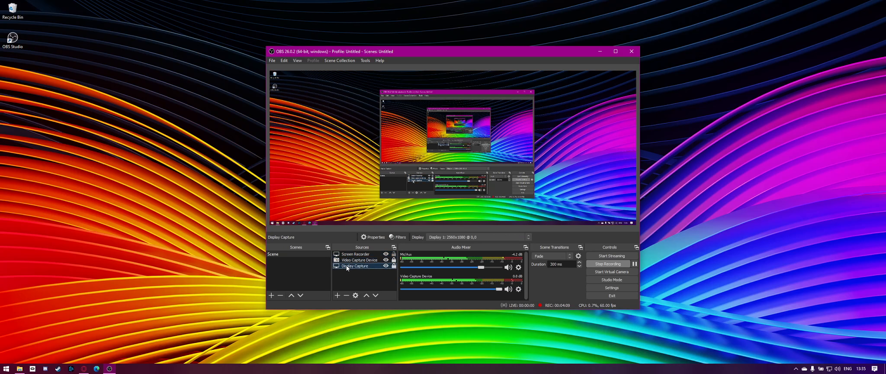
click(346, 260)
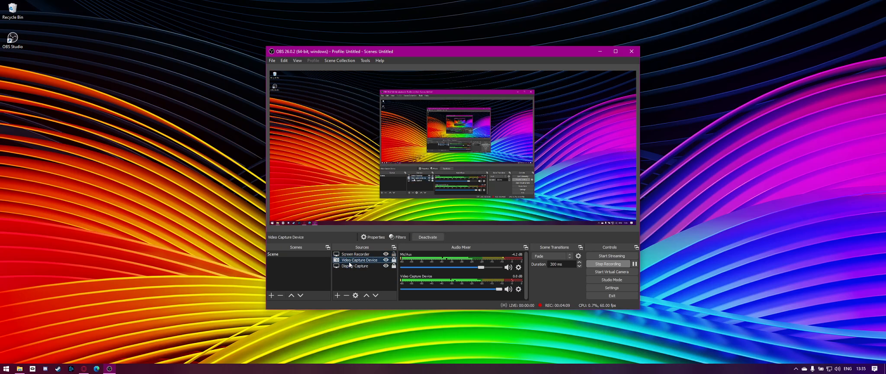
click(338, 298)
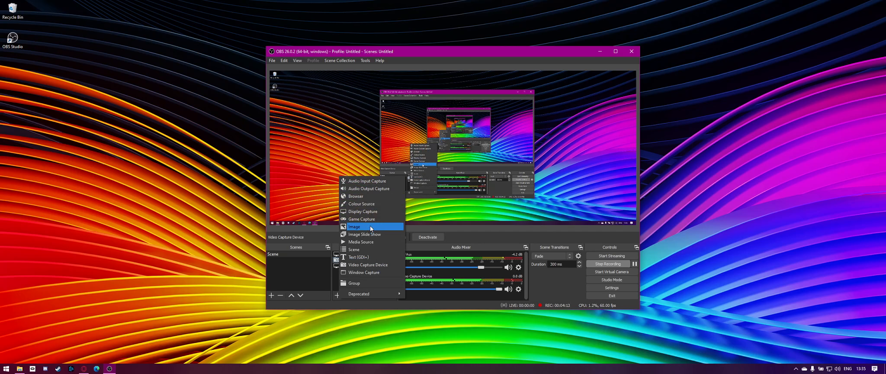
click(365, 264)
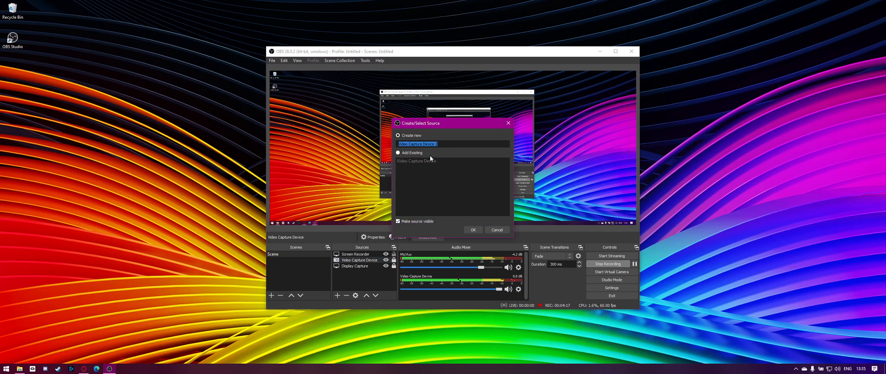
click(473, 229)
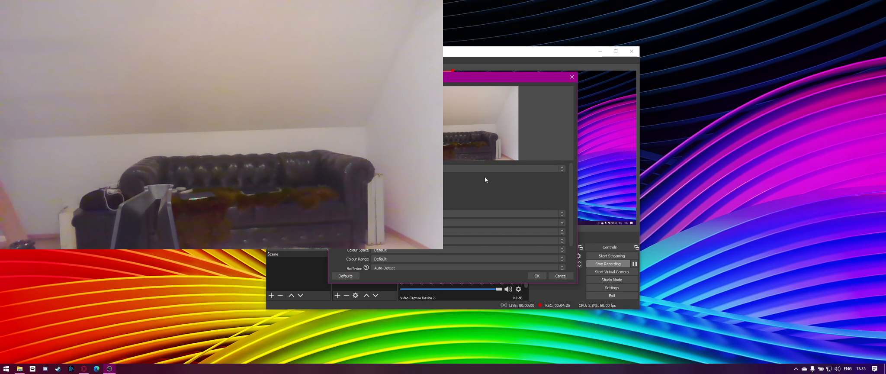
click(561, 276)
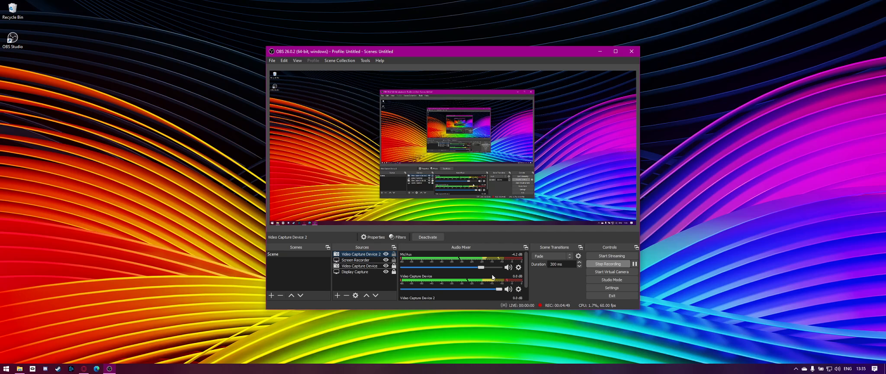
mouse_move(525, 255)
mouse_down()
mouse_move(525, 273)
mouse_move(531, 248)
mouse_up()
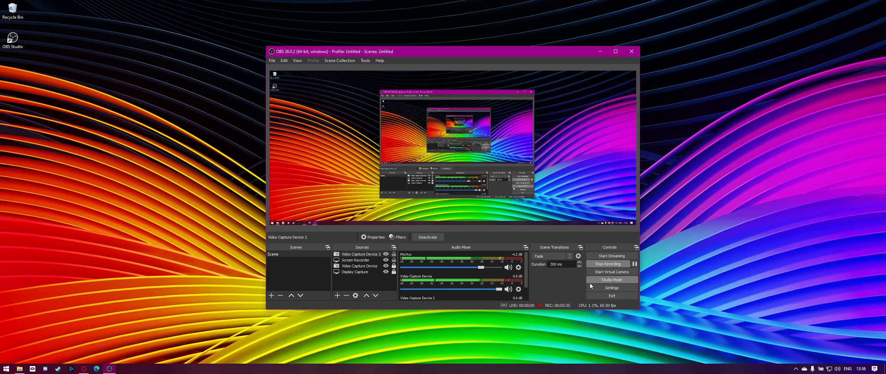
- Open the OBS settings and review the General, Stream and Output options, including the recording path and format
click(631, 287)
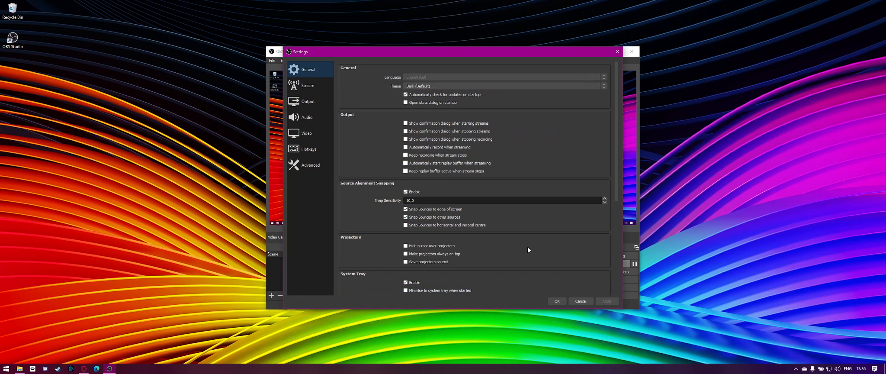
scroll(472, 211, down, 5)
scroll(472, 211, up, 5)
scroll(476, 200, down, 10)
scroll(501, 248, down, 6)
scroll(501, 248, up, 5)
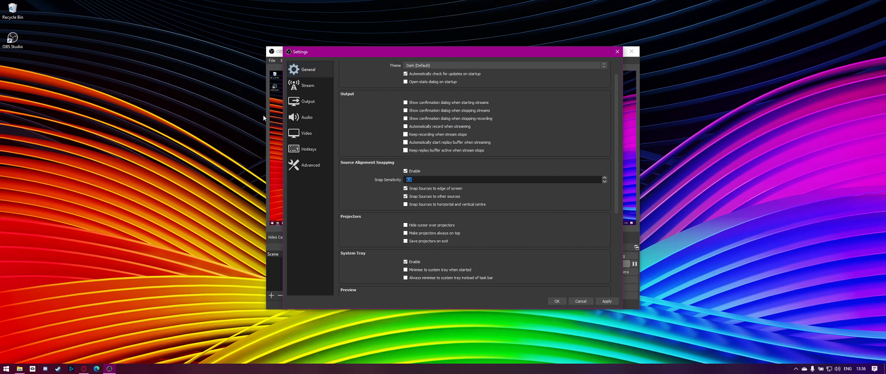
click(309, 86)
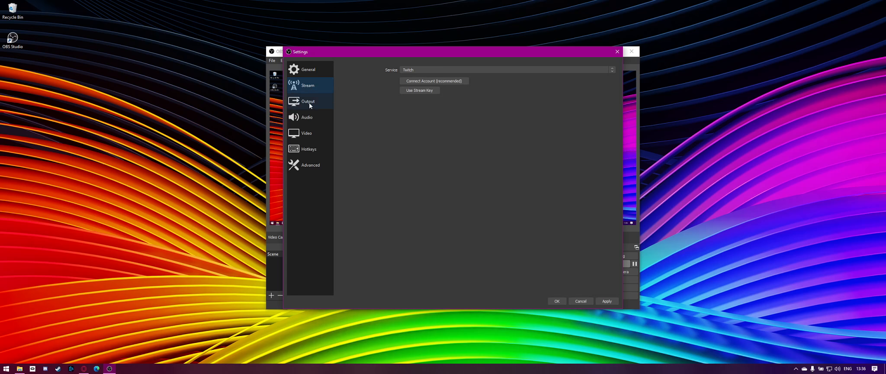
click(309, 103)
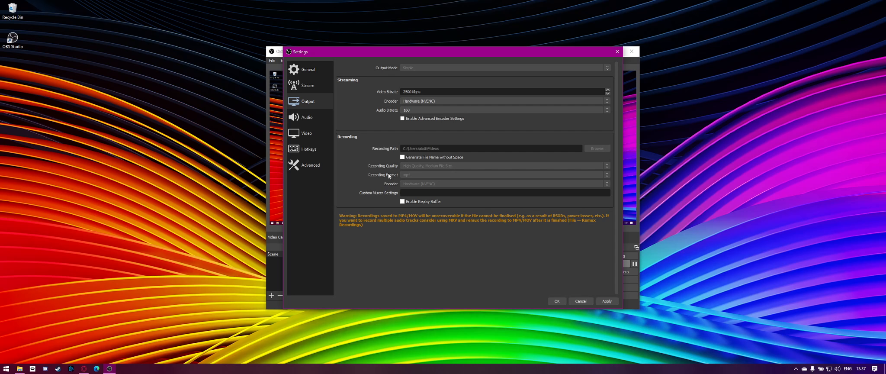
- Review the Audio settings, examining the available devices for Desktop Audio and Mic/Auxiliary Audio without changing them
click(308, 119)
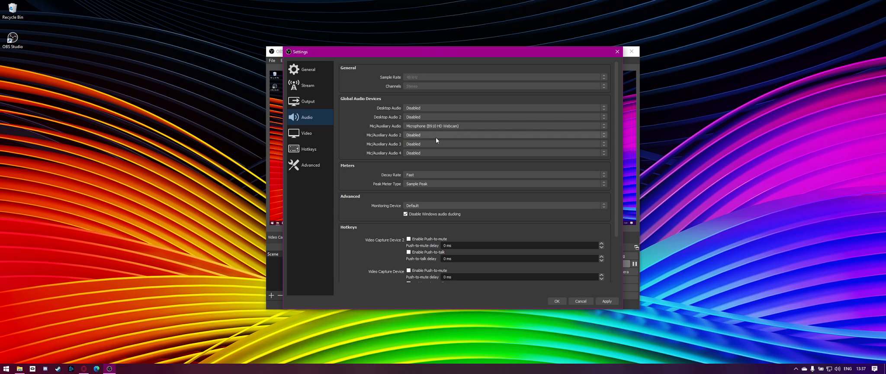
click(415, 108)
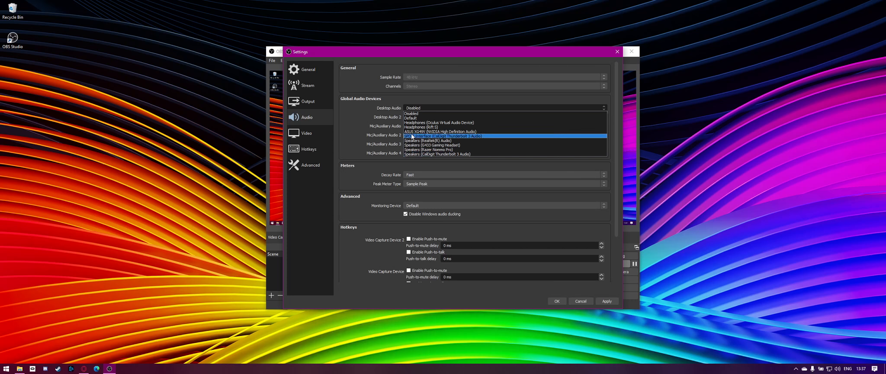
click(361, 123)
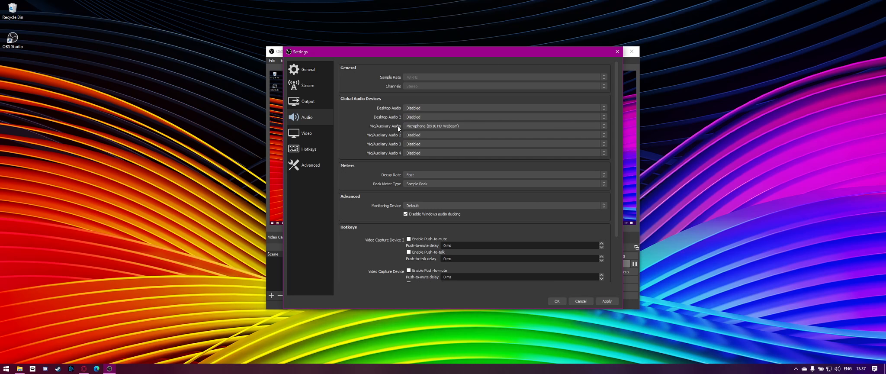
click(494, 125)
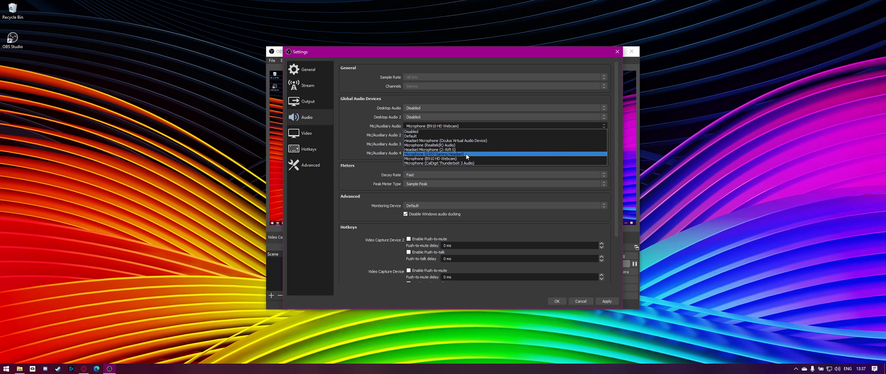
click(358, 136)
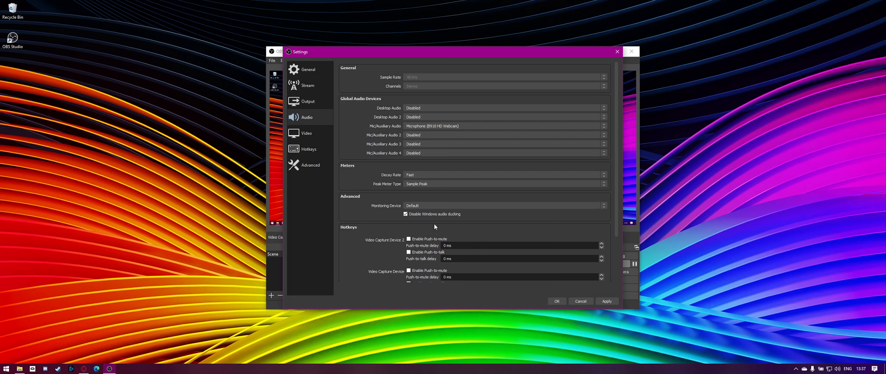
scroll(360, 215, down, 3)
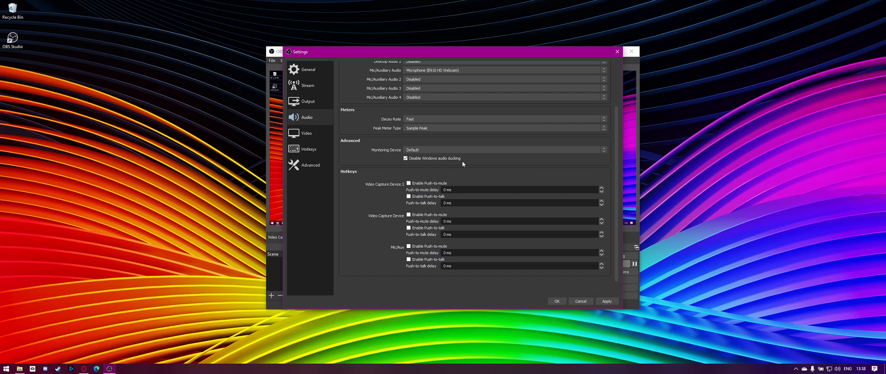
scroll(417, 231, up, 3)
- Compare the OBS Video resolution settings with the display resolution in Windows display settings, and close both settings windows
click(303, 134)
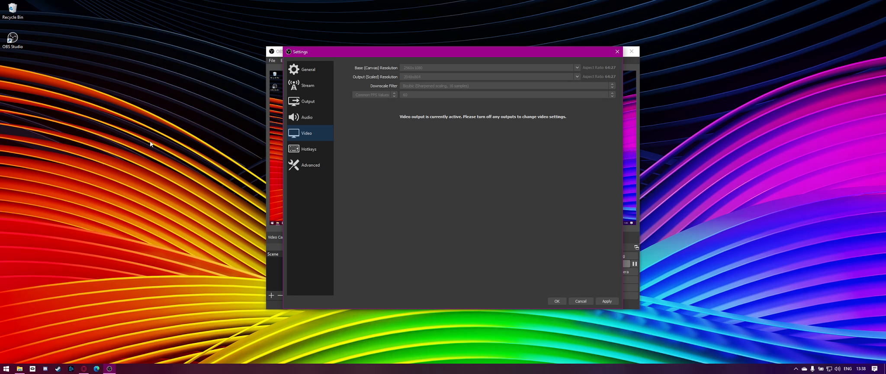
right_click(26, 155)
click(64, 229)
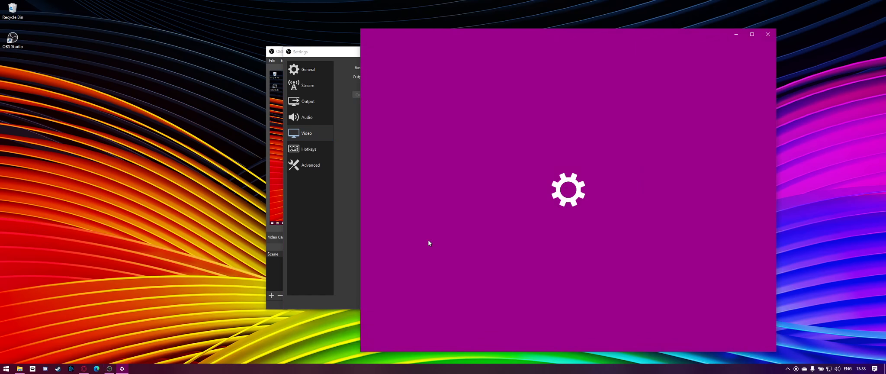
scroll(625, 280, down, 2)
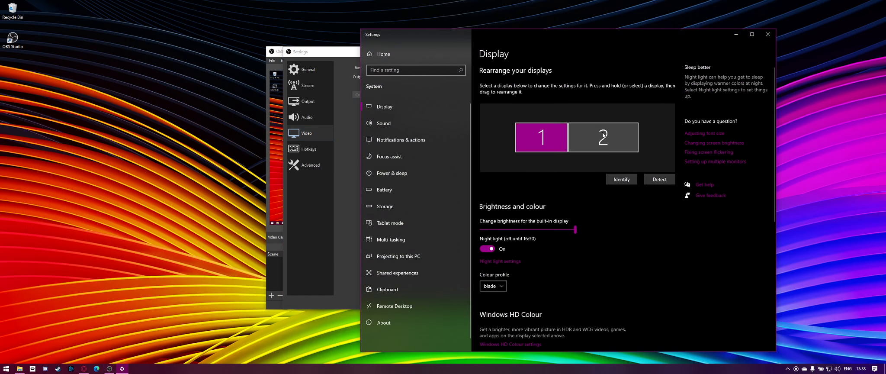
scroll(569, 277, down, 5)
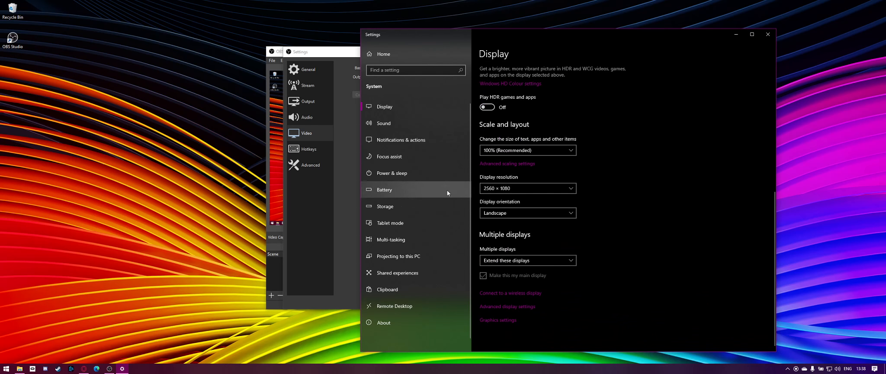
click(340, 202)
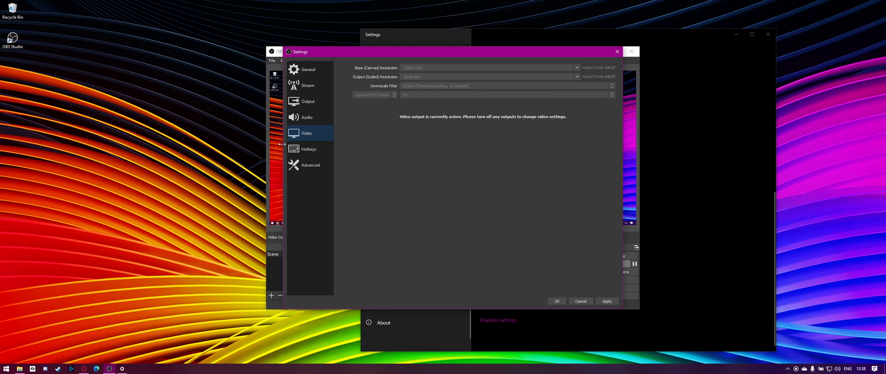
click(557, 301)
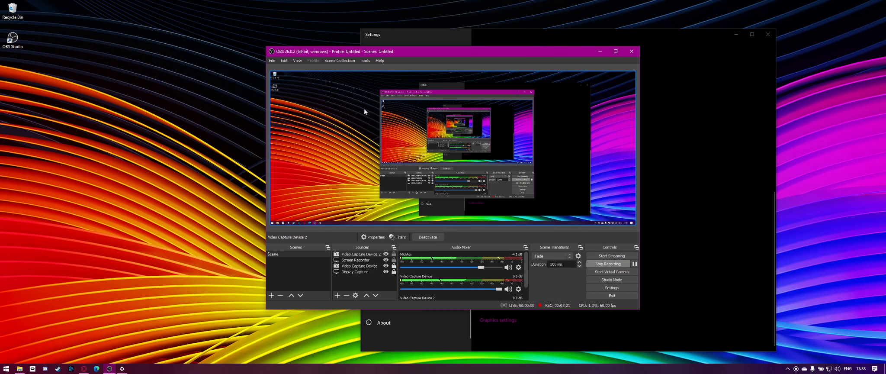
click(771, 38)
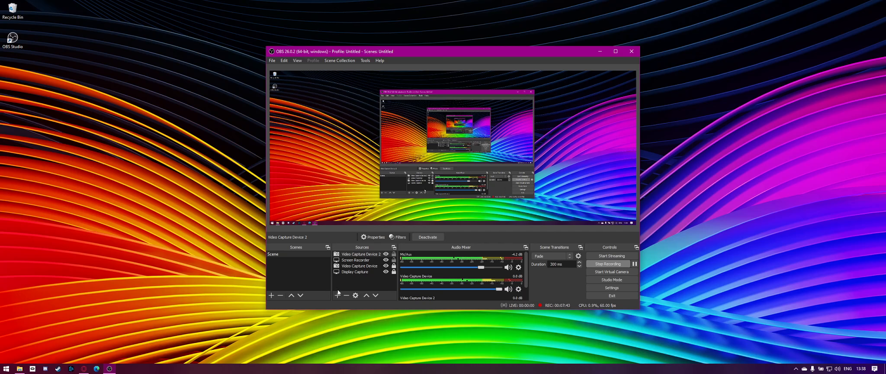
- Switch to File Explorer, view the saved recordings in the user's Videos folder on the C: drive, and minimise the window
right_click(19, 368)
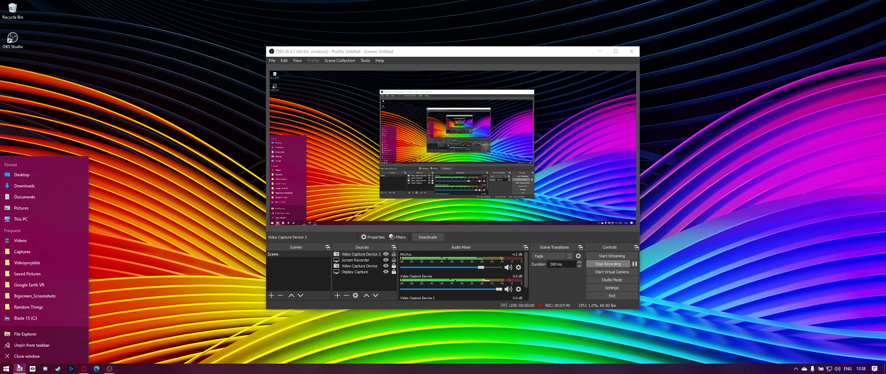
click(19, 368)
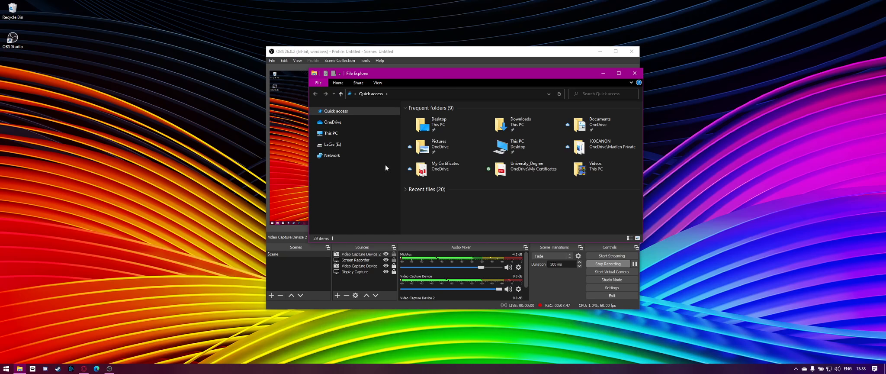
click(351, 133)
click(469, 219)
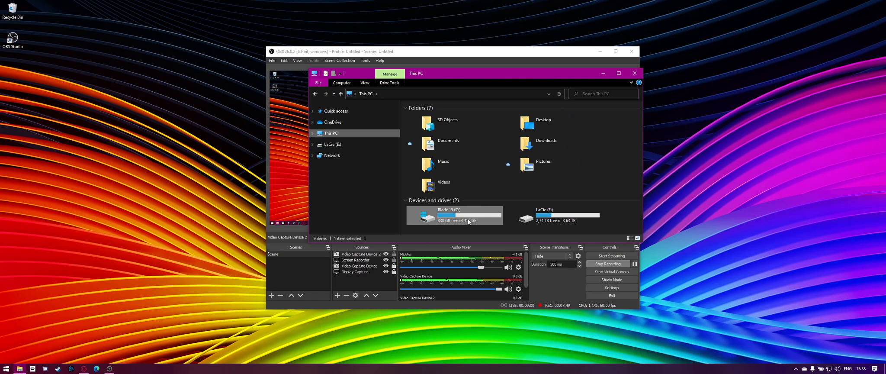
double_click(469, 219)
double_click(431, 138)
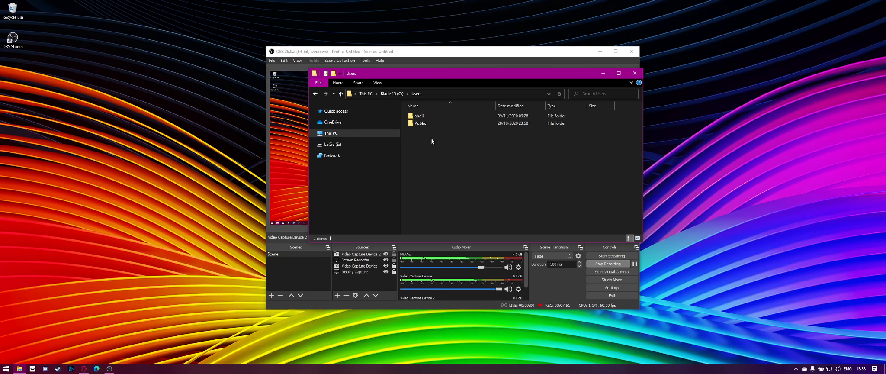
double_click(422, 115)
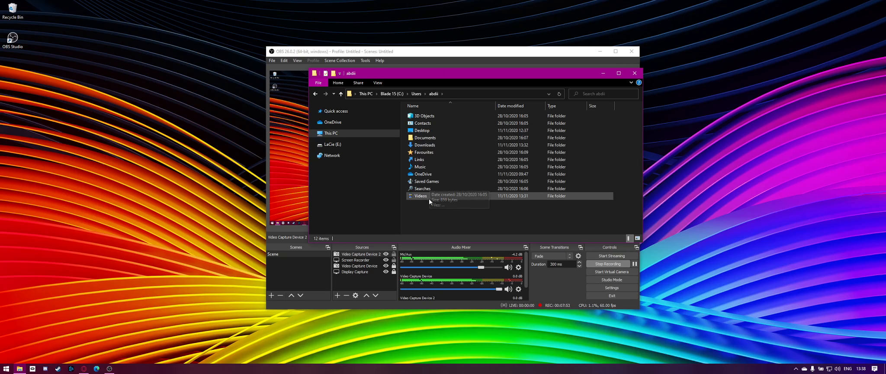
double_click(429, 198)
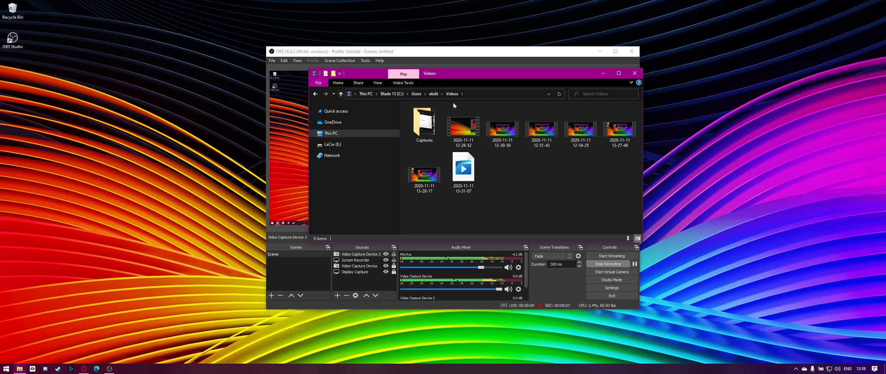
click(602, 74)
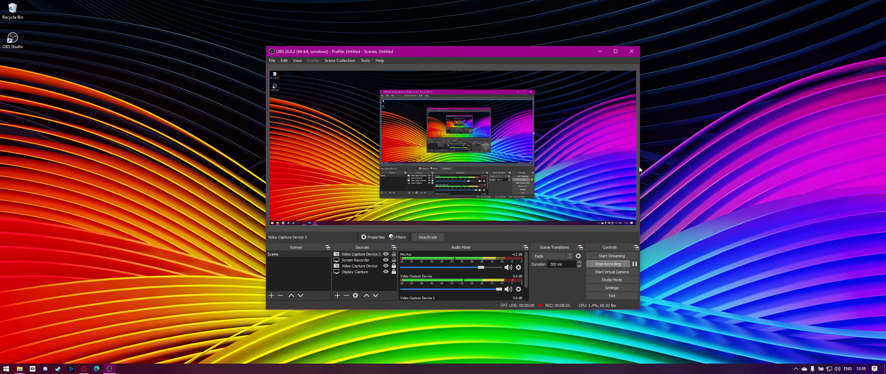